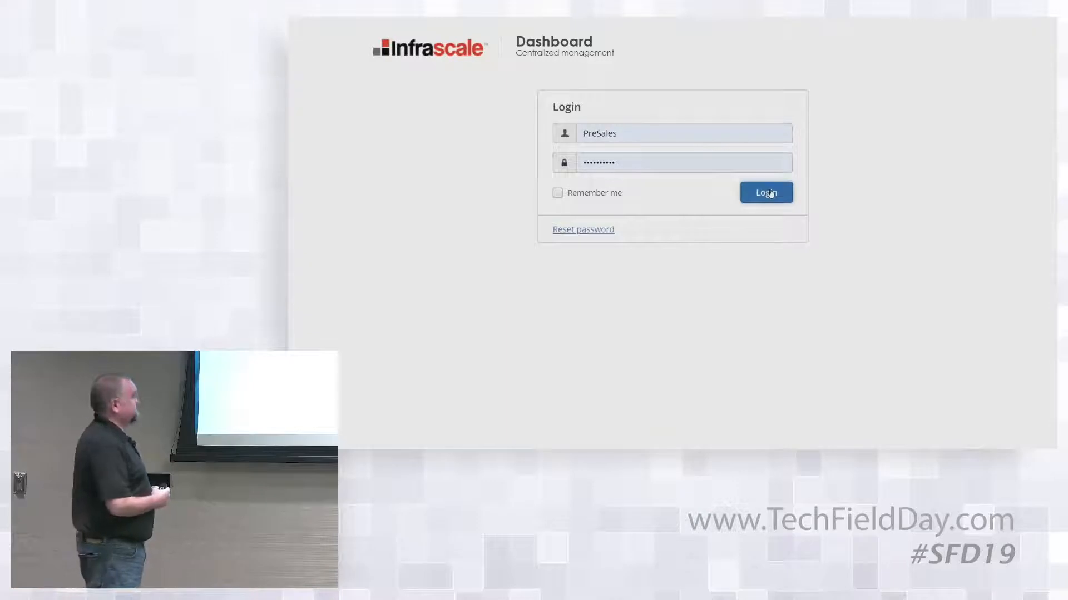
Step: Log in to the centralized management dashboard and open the partner management area
click(770, 194)
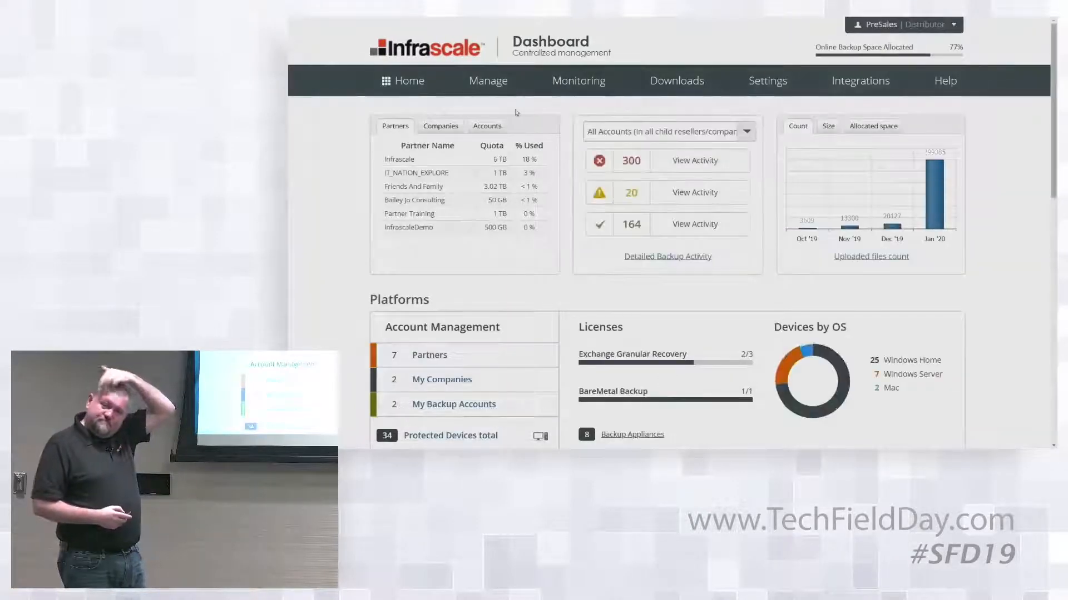
click(489, 81)
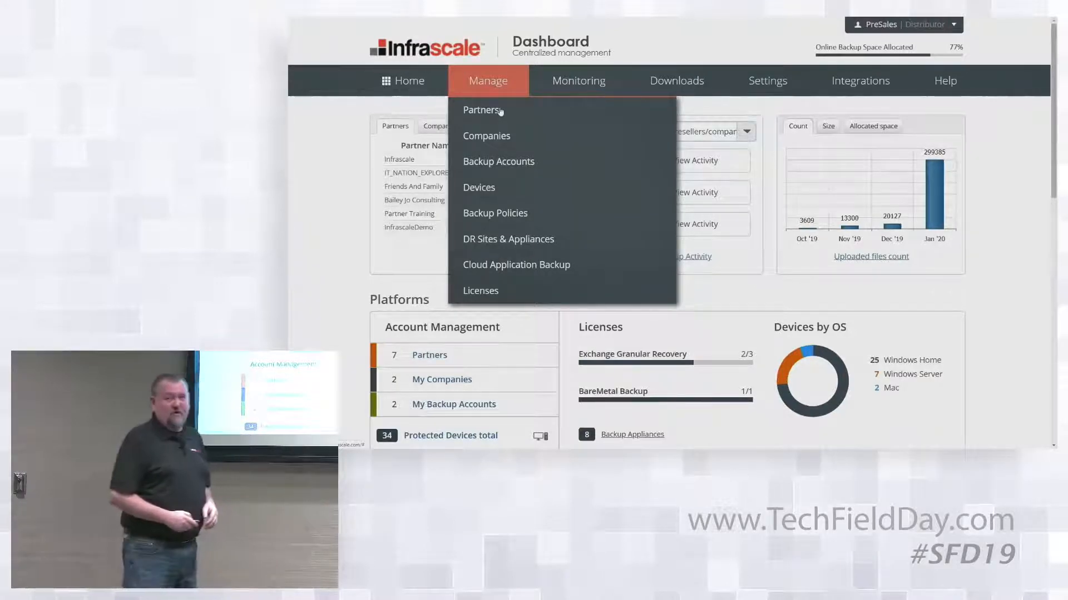
click(500, 112)
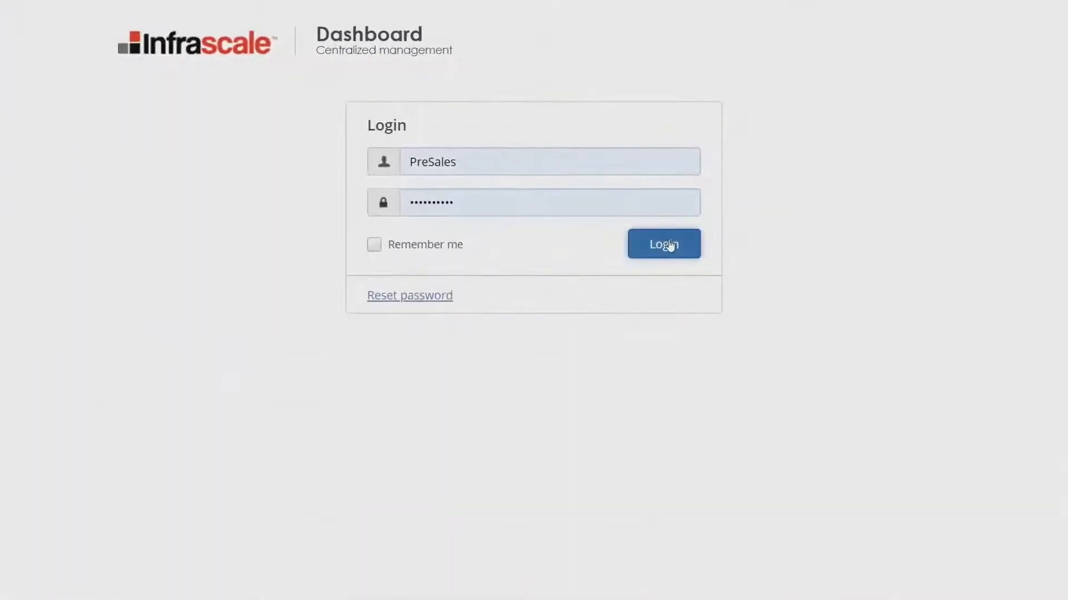
Step: Log in to the dashboard and open cloud management for the model 1550 appliance listed under DR Sites & Appliances
click(670, 246)
click(290, 91)
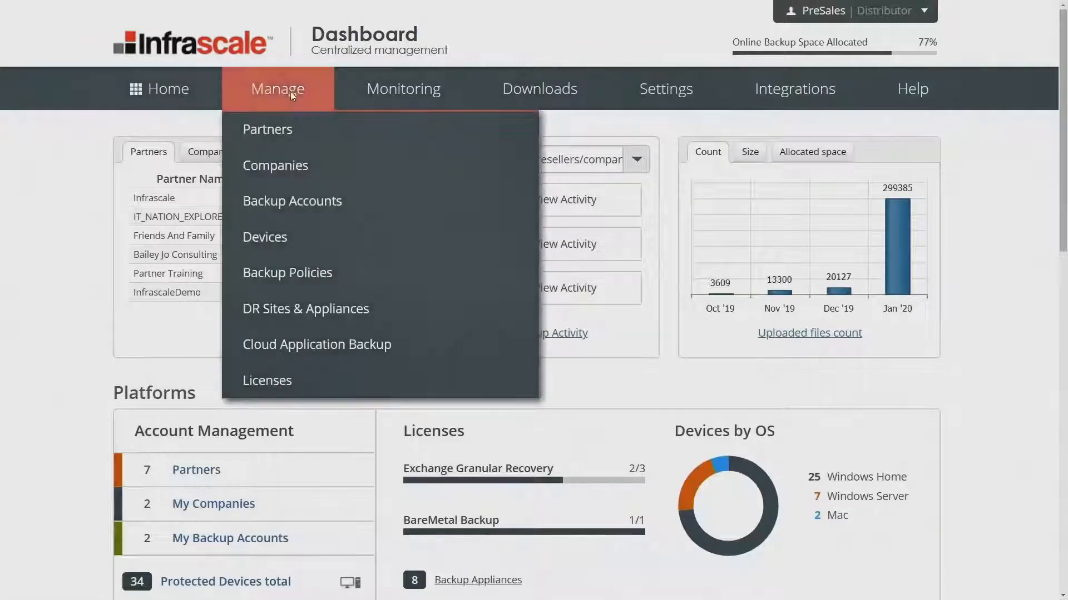
click(321, 310)
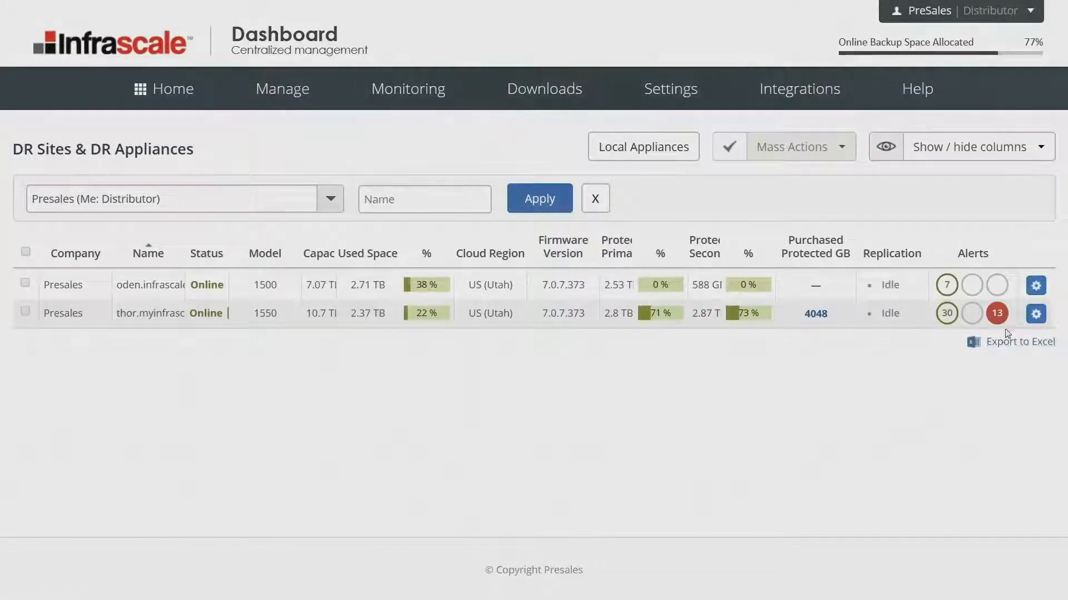
click(1035, 314)
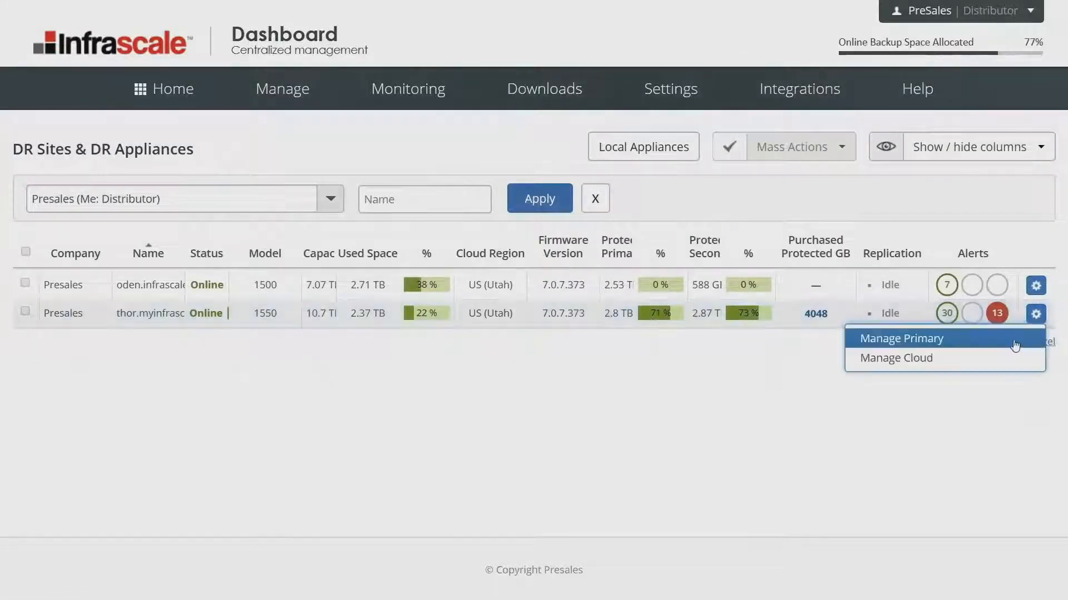
click(1001, 358)
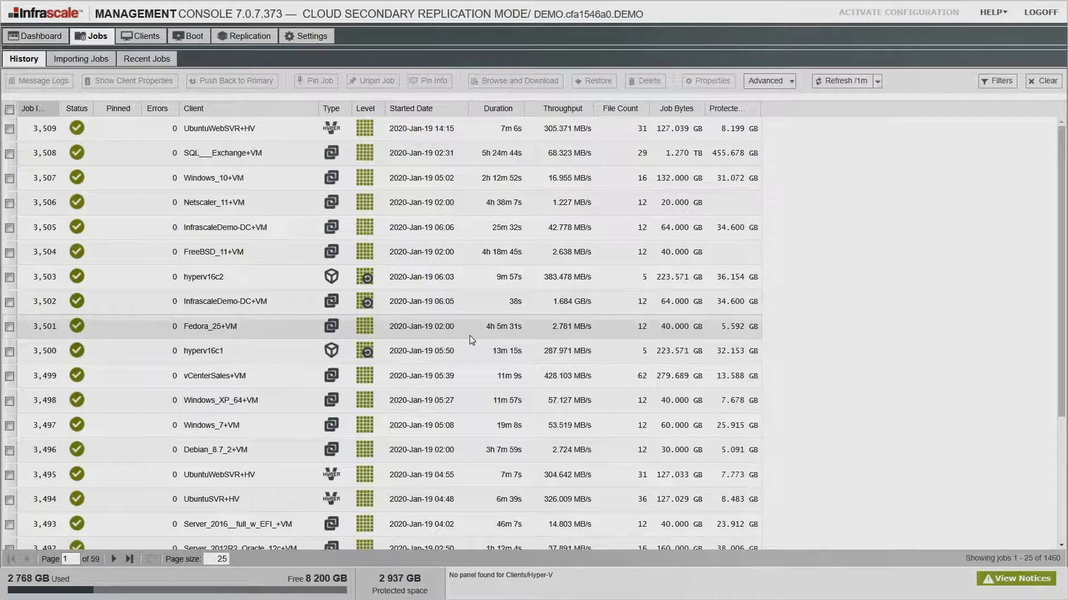
Step: Start the boot orchestration plan with AD_-_Windows_2012+VM followed by a 120-second wait
click(190, 37)
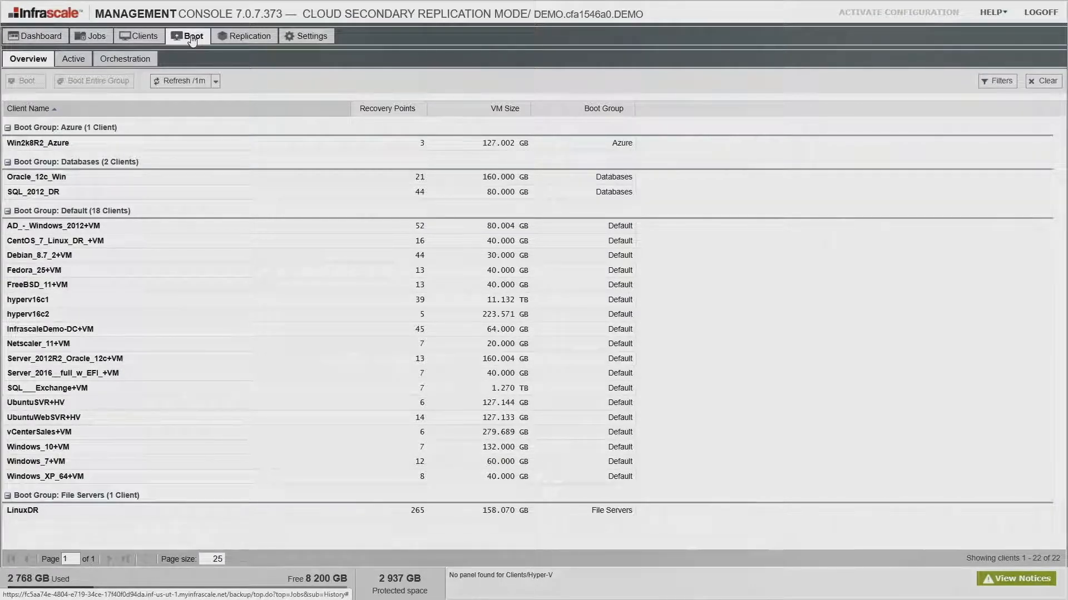
click(134, 60)
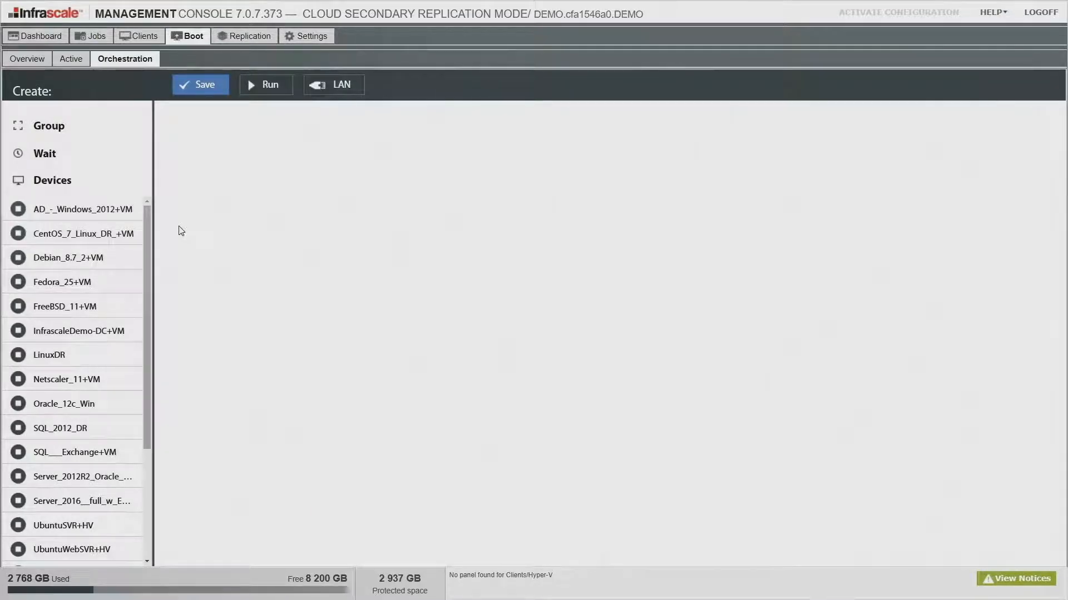
drag(79, 209, 222, 200)
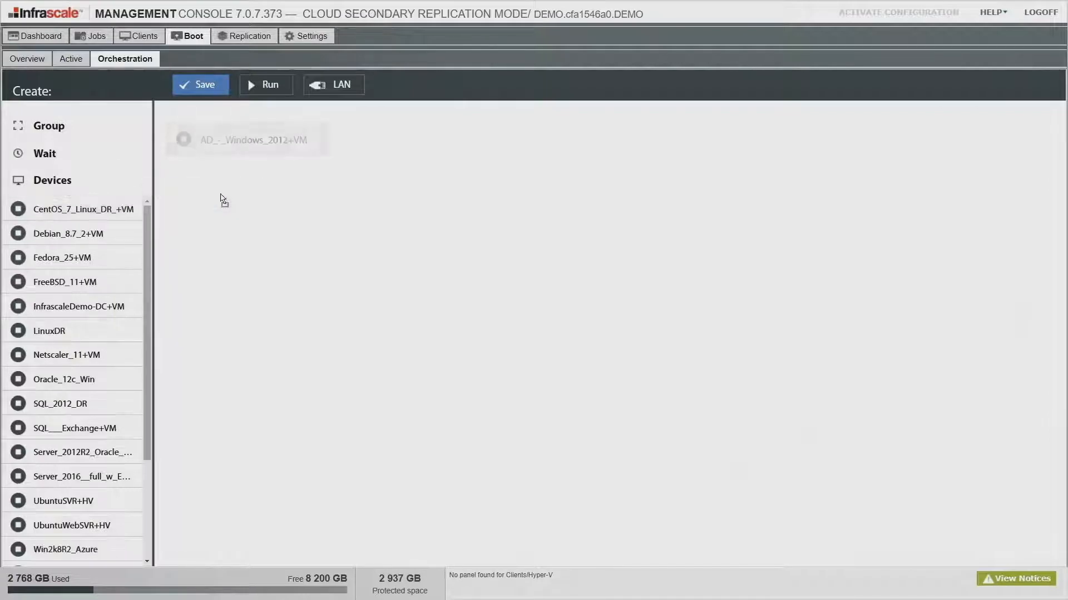
drag(45, 154, 222, 191)
click(254, 188)
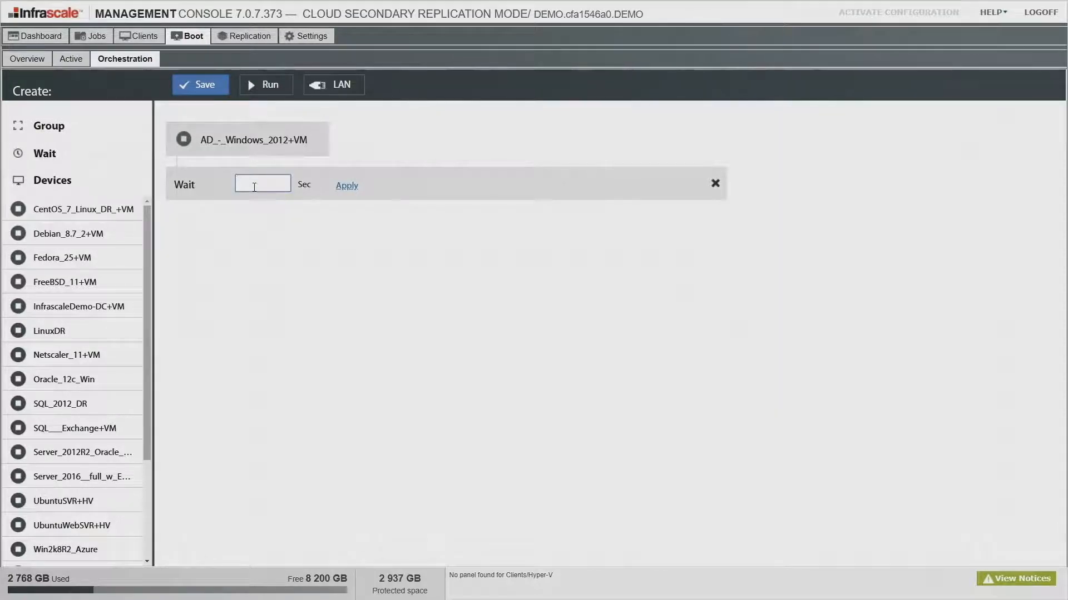
click(347, 186)
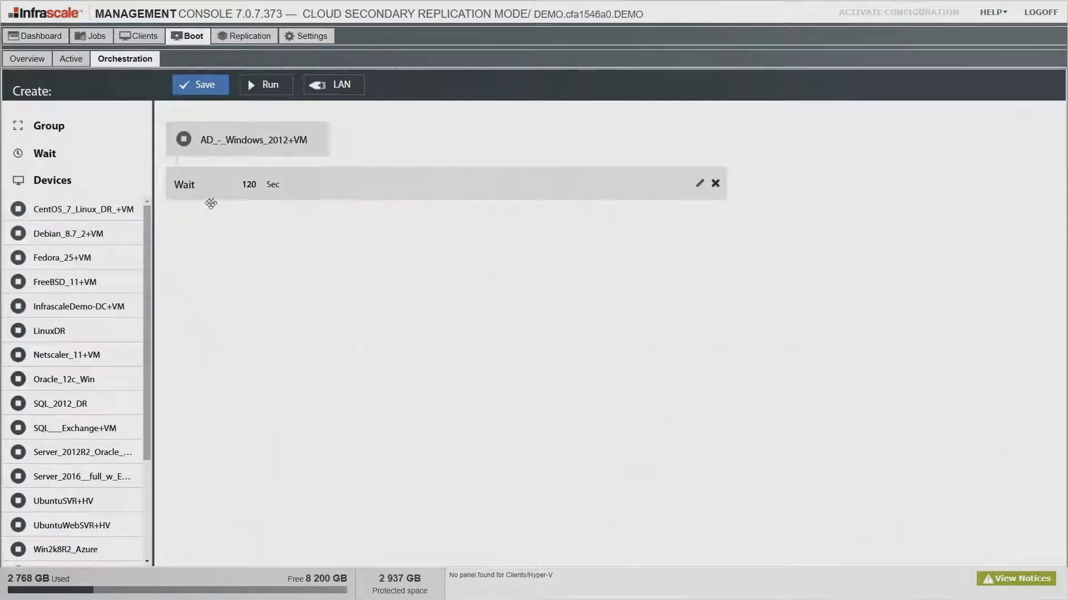
Step: Add a group named Database below the wait, containing Server_2012R2_Oracle_12c+VM and SQL_2012_DR
drag(46, 128, 305, 361)
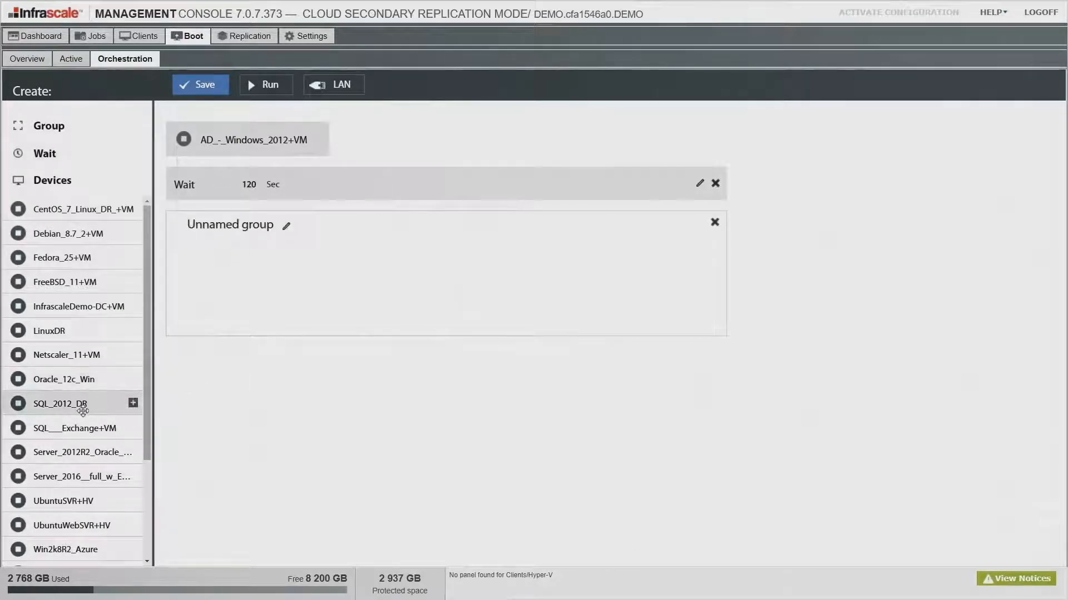
drag(75, 452, 282, 316)
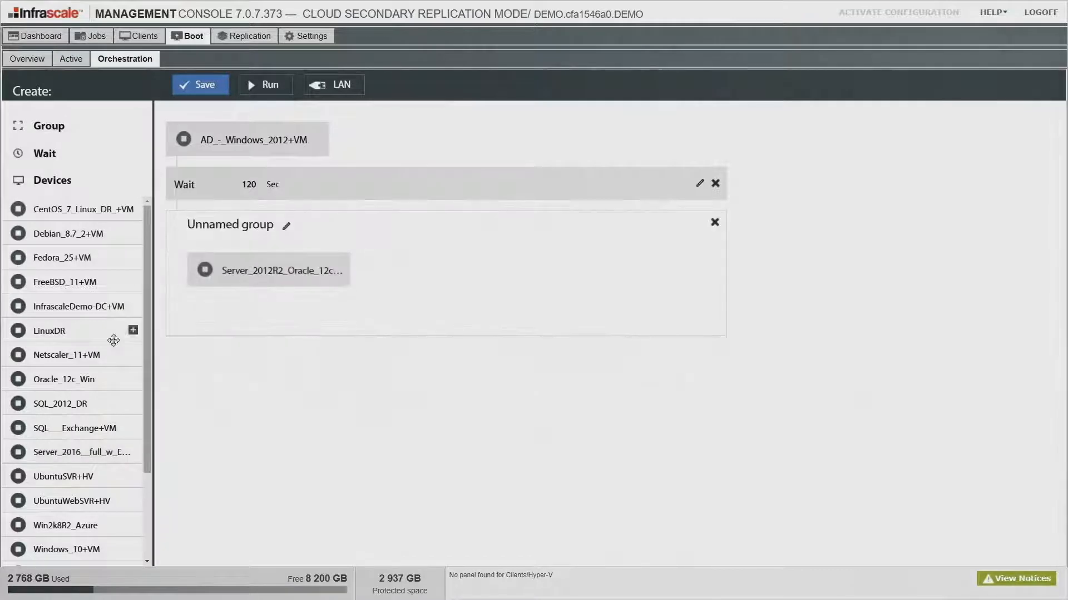
drag(68, 392, 479, 270)
click(287, 225)
triple_click(276, 227)
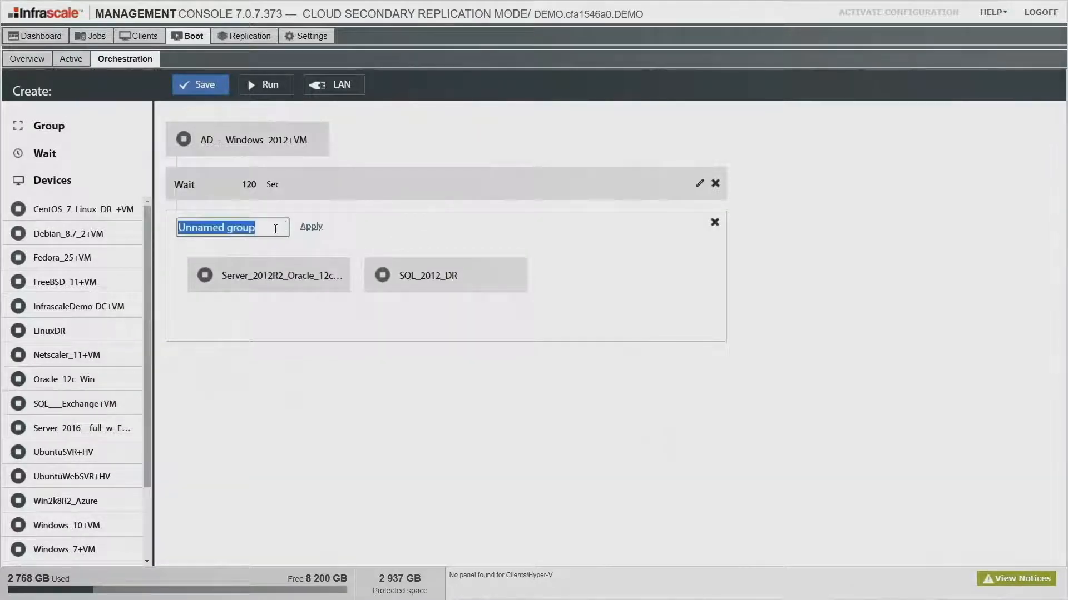
text(Databeasee)
click(311, 226)
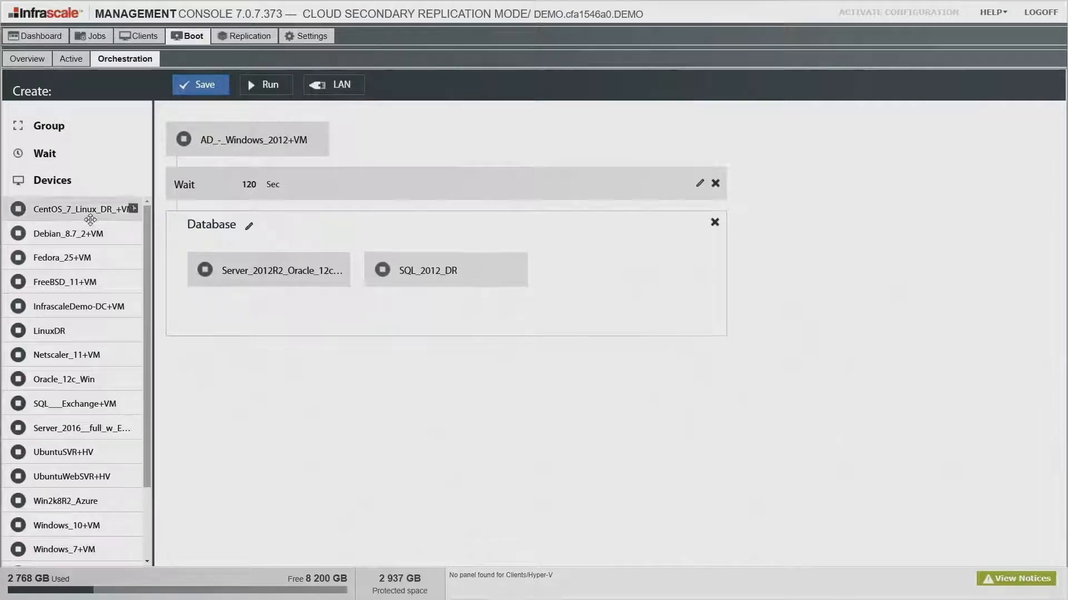
Step: Add a 120-second wait after the Database group, followed by the UbuntuWebSVR+HV device
drag(47, 154, 244, 361)
click(252, 364)
text(120)
click(346, 366)
scroll(60, 381, down, 2)
drag(61, 385, 205, 410)
Step: Add a 30-second wait after UbuntuWebSVR+HV in the orchestration plan
drag(48, 154, 245, 453)
click(249, 453)
text(30)
click(346, 455)
Step: Add a group named Clients with Windows_10+VM and Windows_7+VM, and order it after the 30-second wait
drag(49, 126, 262, 508)
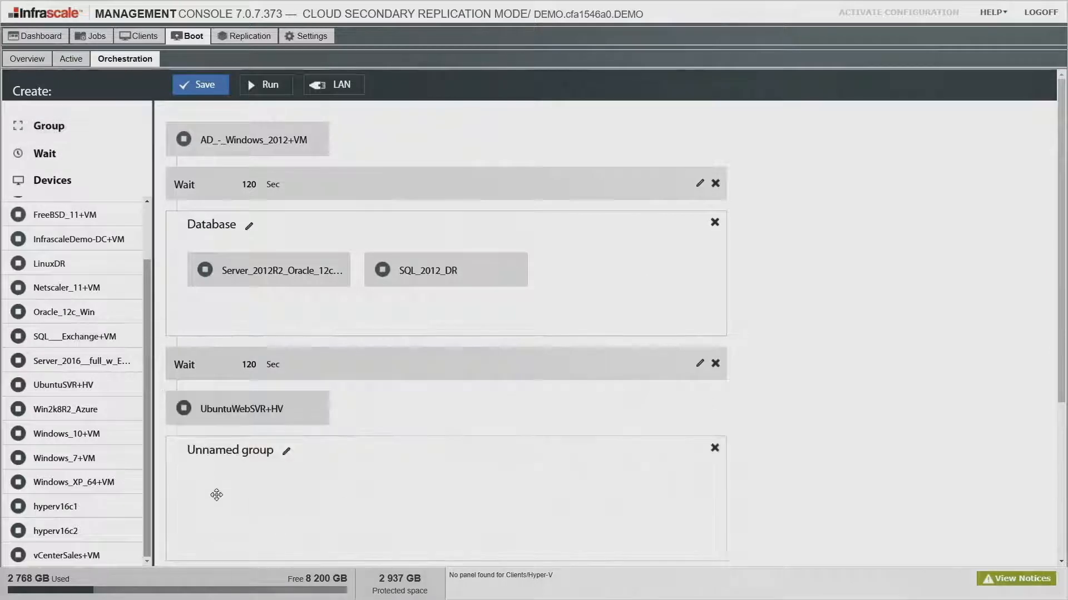
scroll(262, 507, down, 2)
drag(66, 433, 267, 389)
drag(64, 457, 439, 389)
click(281, 340)
text(Clients)
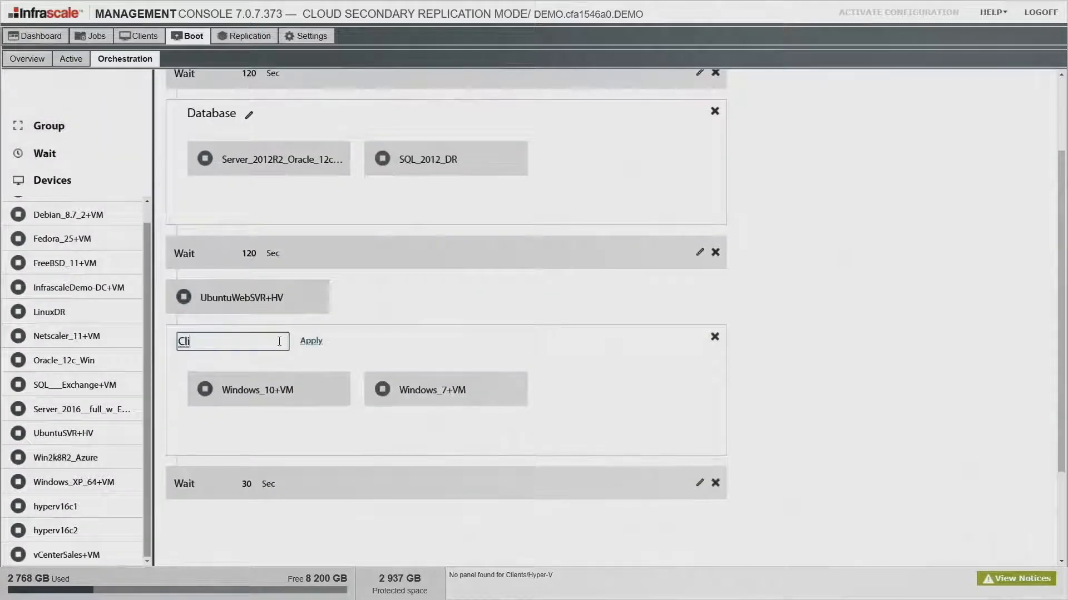
key(Return)
drag(362, 475, 874, 331)
scroll(874, 332, up, 2)
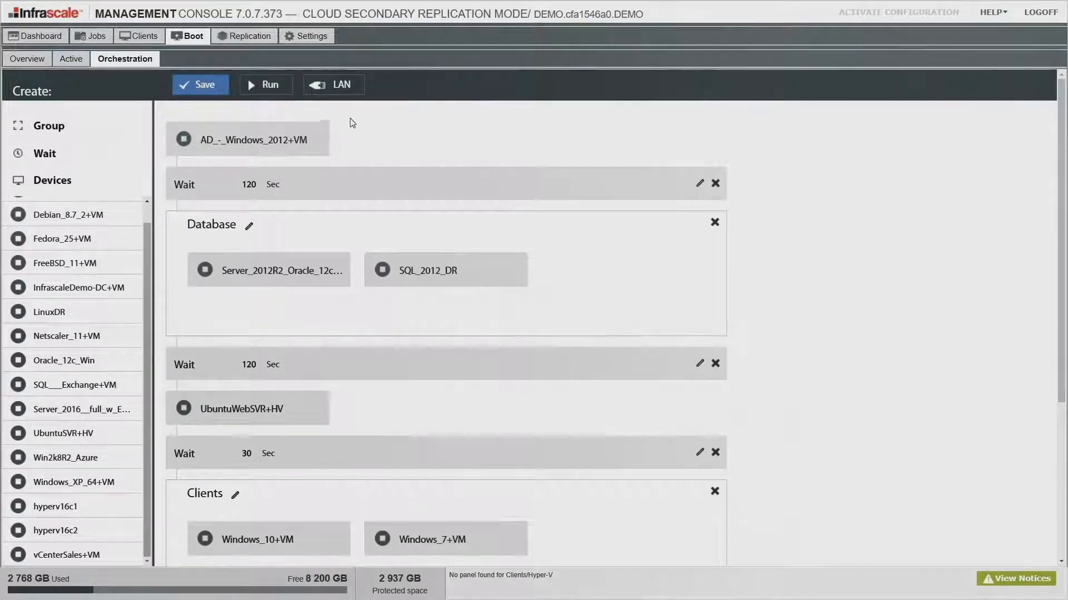
Step: Accept the DR LAN configuration with outbound access, DHCP and IP restore enabled, and open the list of active boots
click(348, 92)
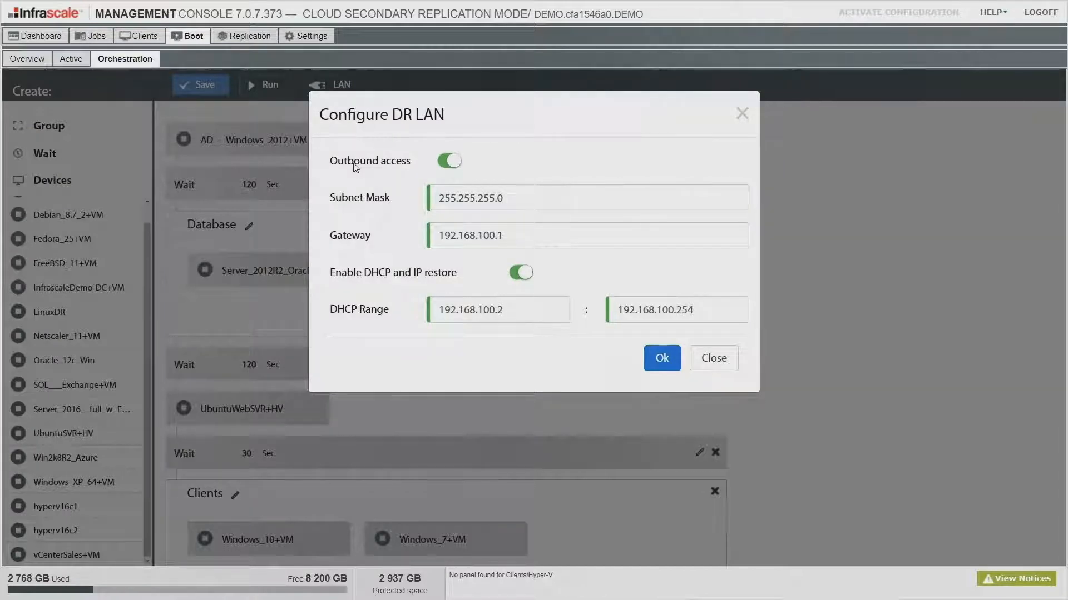
click(660, 357)
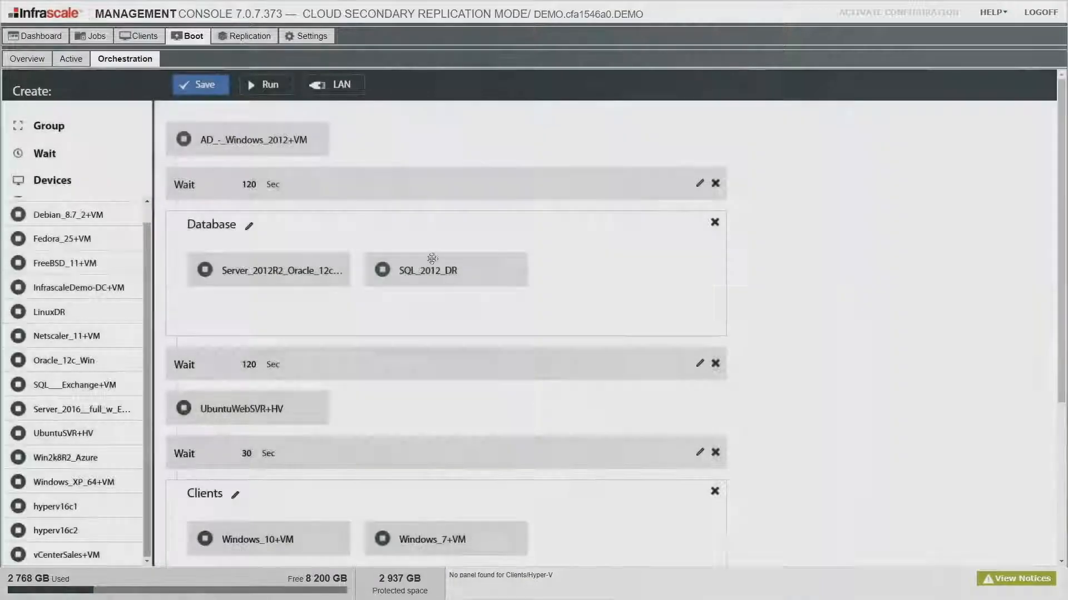
click(78, 62)
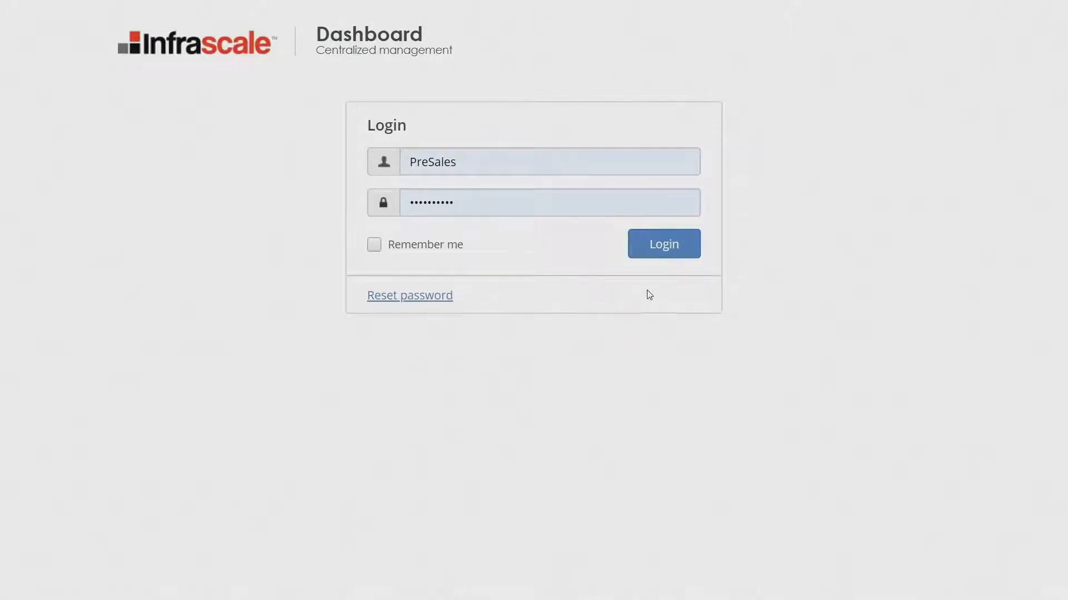
Step: Log in to the dashboard again, open cloud management for the model 1550 appliance, and check its active boots
click(673, 251)
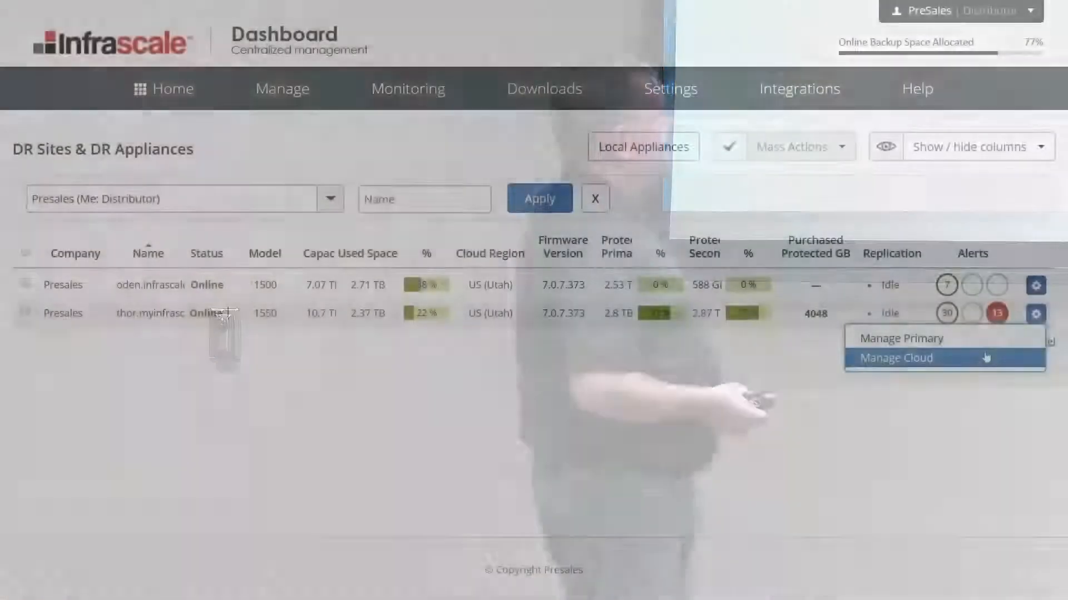
click(985, 357)
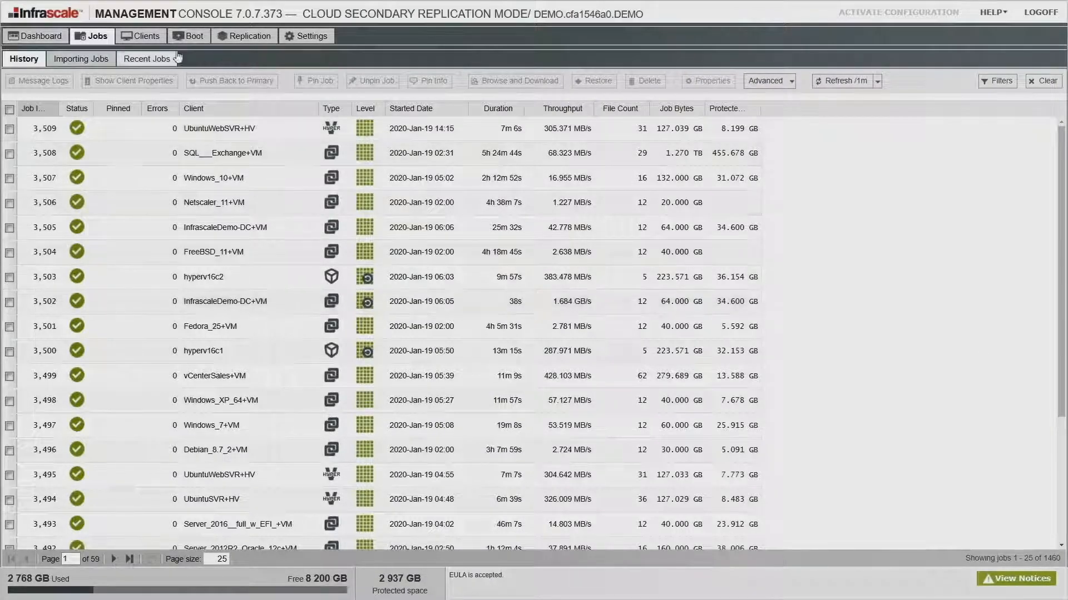
click(208, 37)
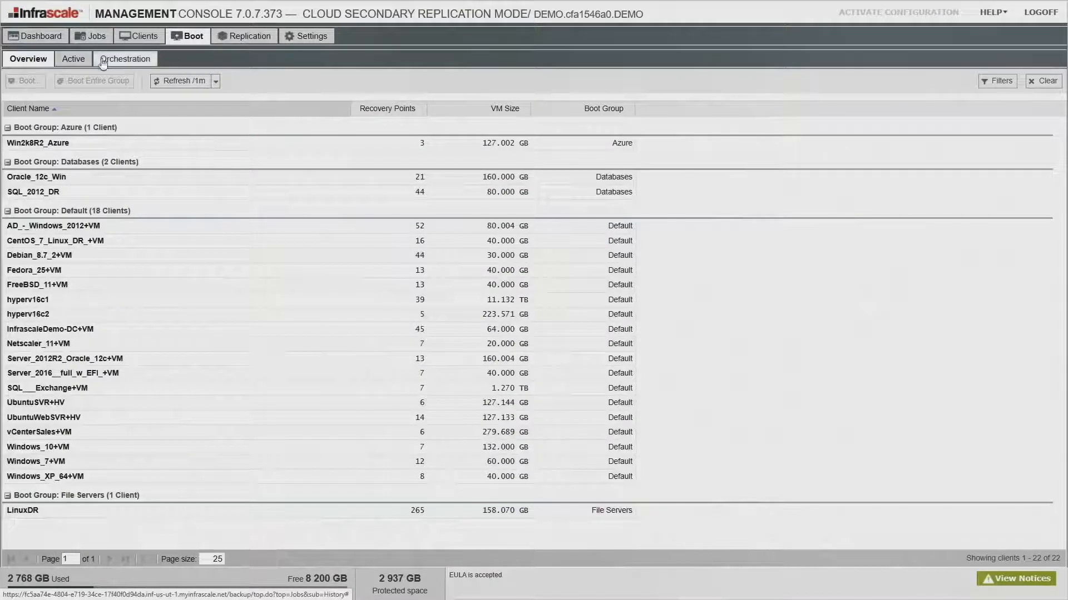
click(84, 62)
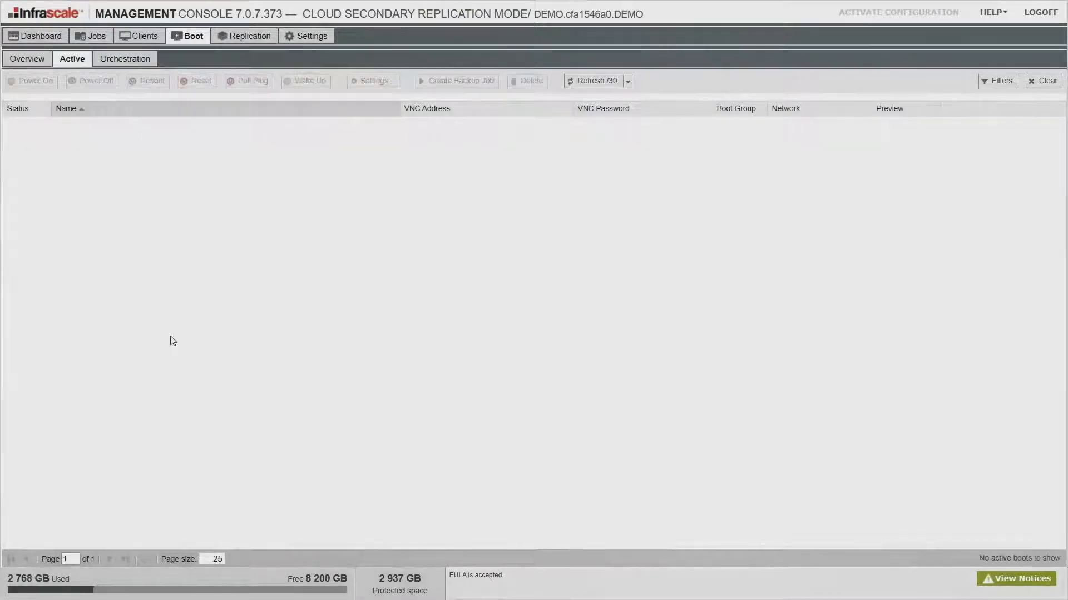
Step: Run the saved boot orchestration plan and view its machines in the list of active boots
click(121, 60)
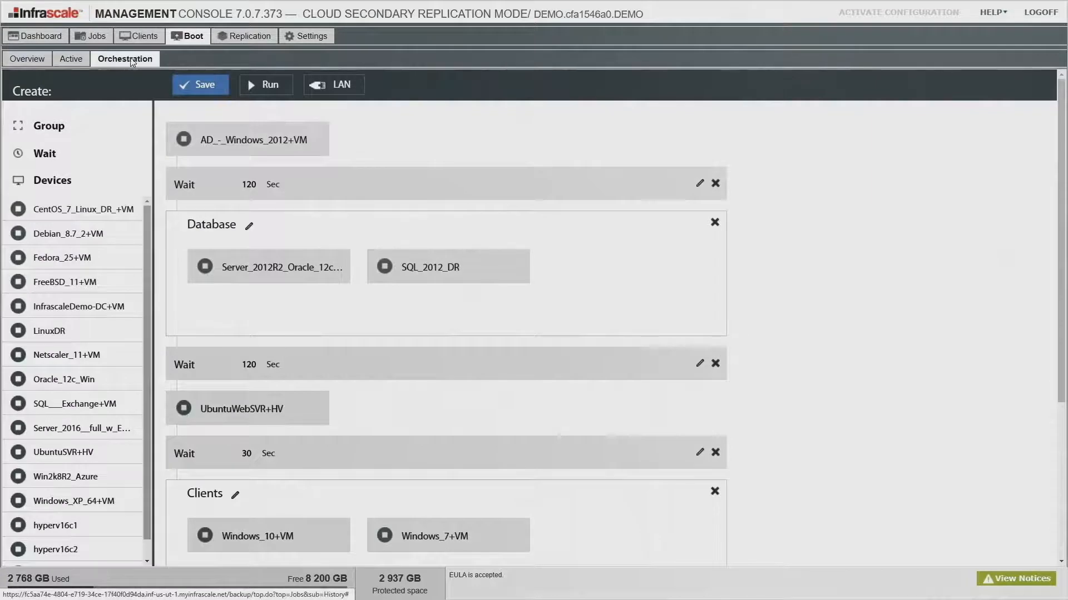
click(266, 86)
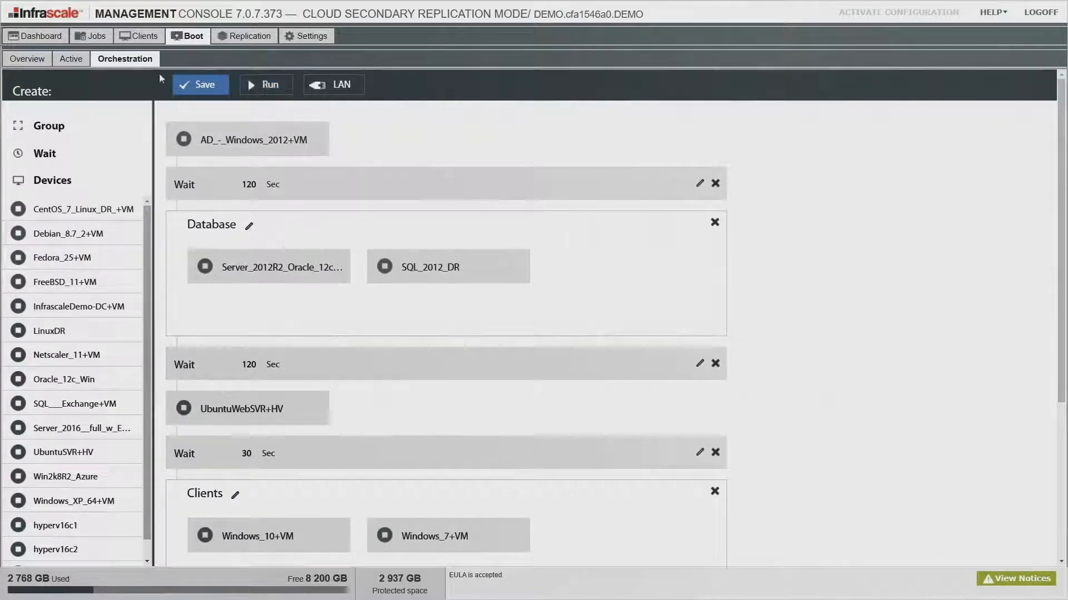
click(76, 60)
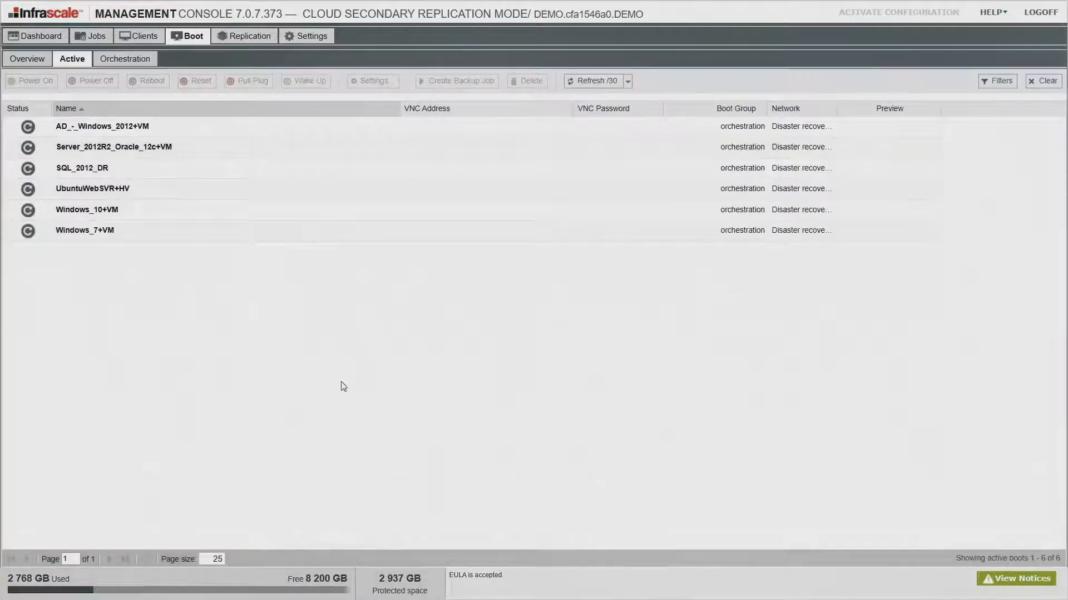